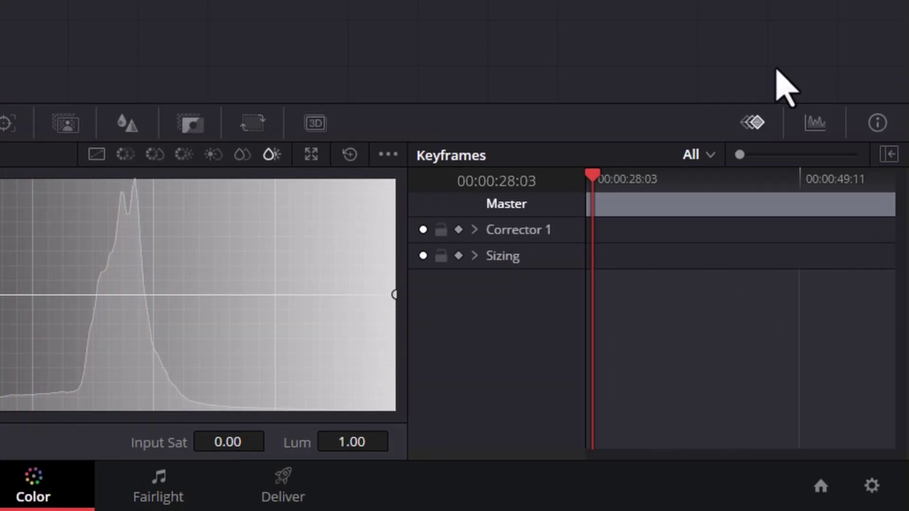
# Replace the keyframes panel with the scopes and try the Parade and Waveform scopes.
pyautogui.click(867, 335)
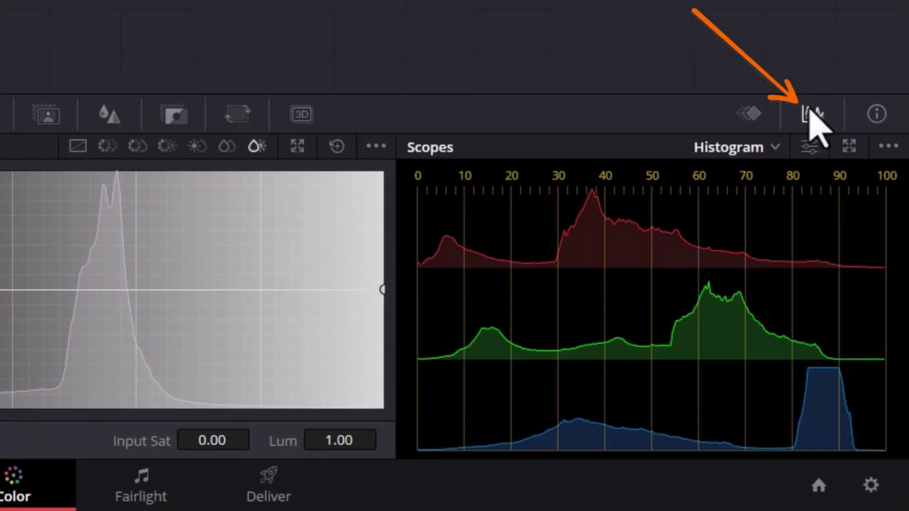
pyautogui.click(776, 148)
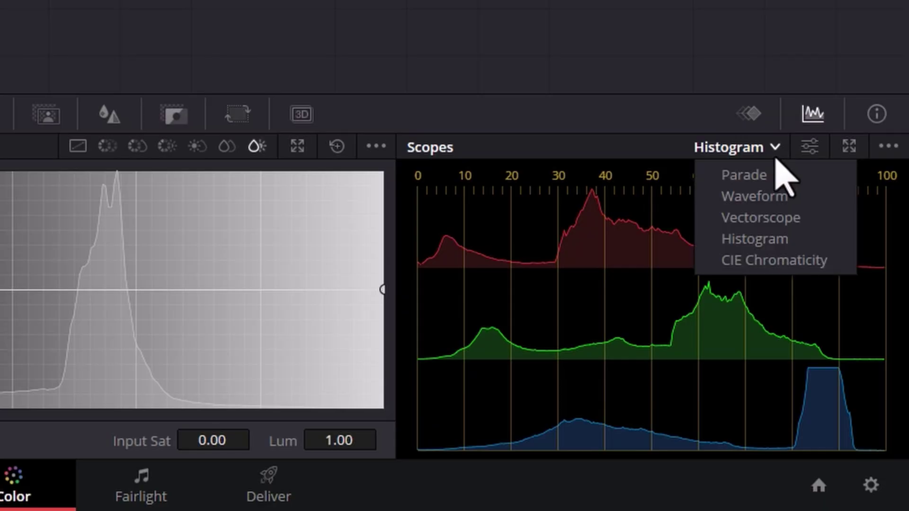
pyautogui.click(836, 176)
pyautogui.click(776, 151)
pyautogui.click(787, 194)
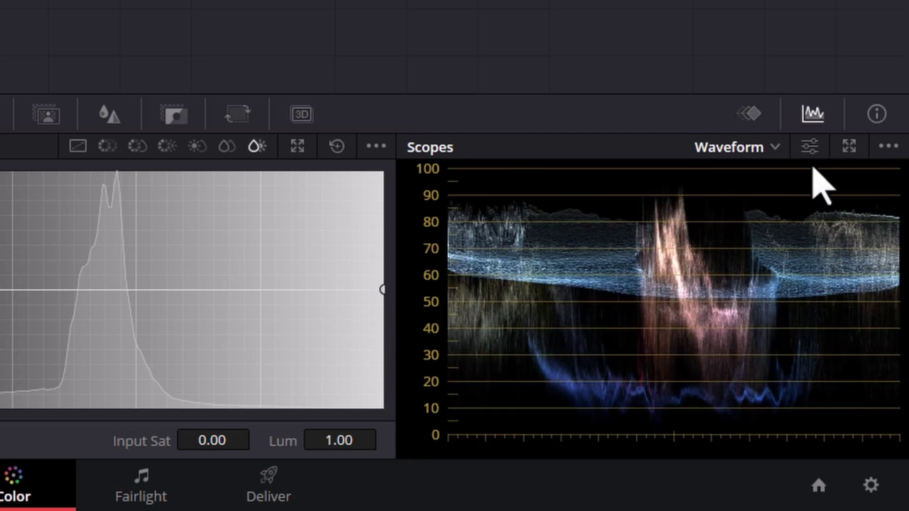
# Try the Vectorscope, Histogram and CIE Chromaticity scopes, then return to Waveform.
pyautogui.click(775, 148)
pyautogui.click(796, 219)
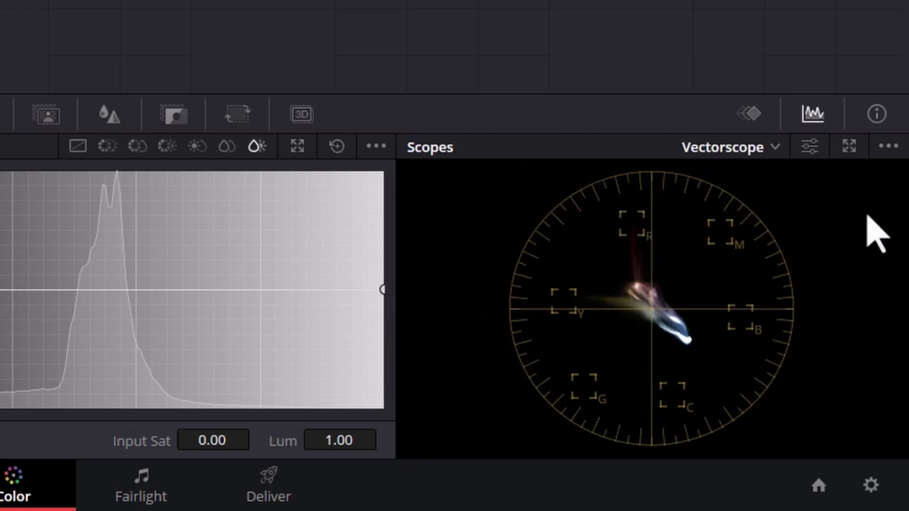
pyautogui.click(772, 147)
pyautogui.click(805, 238)
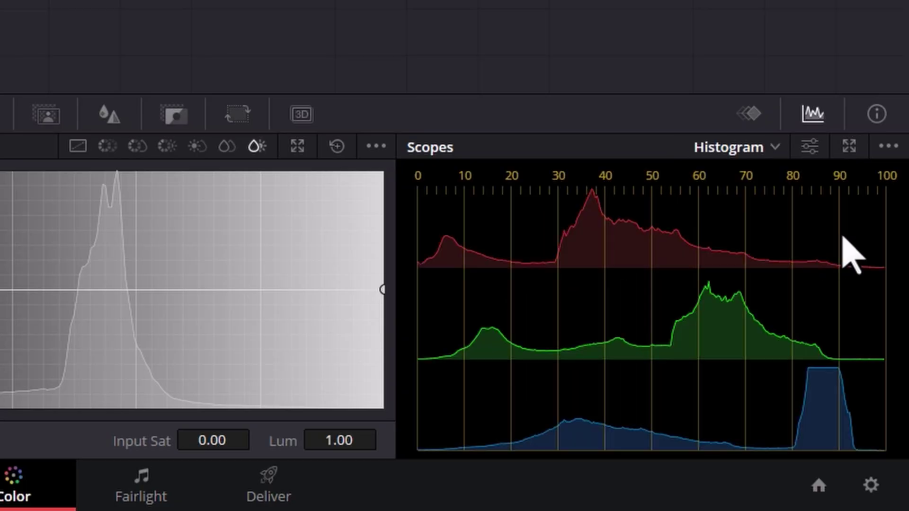
pyautogui.click(768, 148)
pyautogui.click(797, 262)
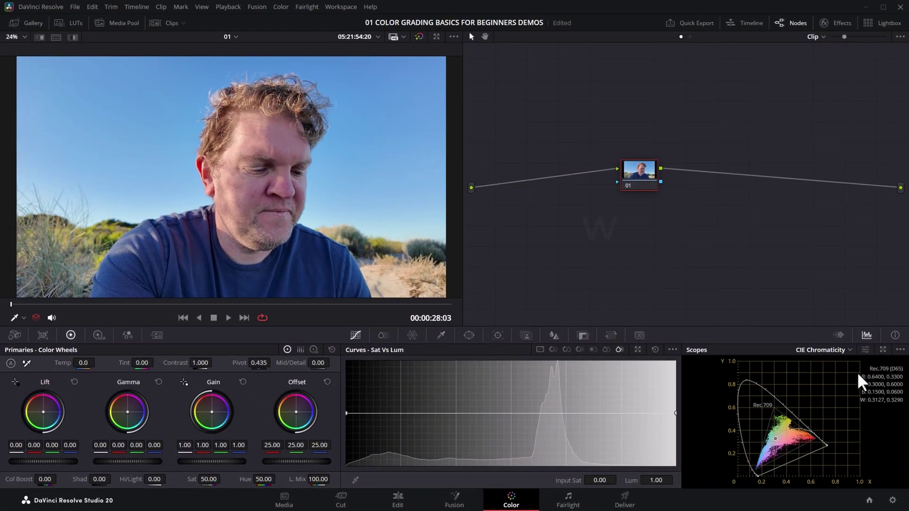
pyautogui.click(849, 349)
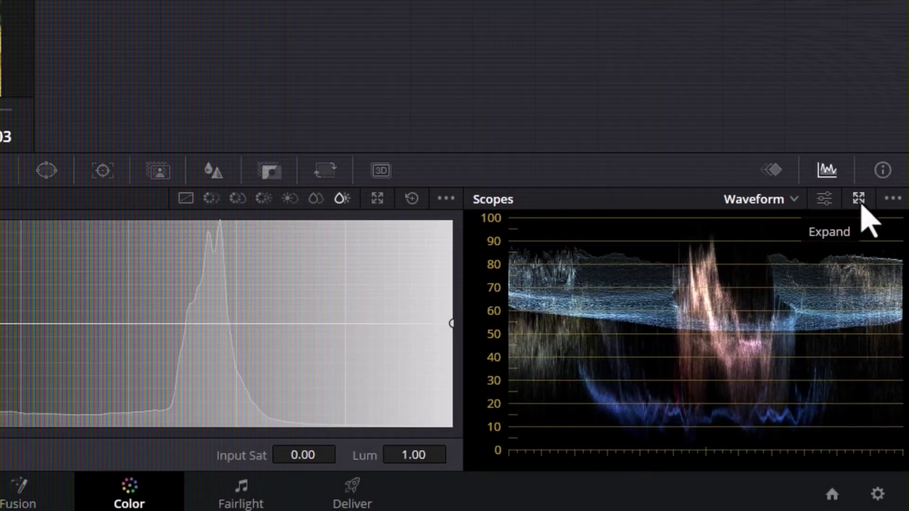
# Pop the scopes into a floating window, move it up-right, and try 2-up and 4-up layouts.
pyautogui.click(852, 154)
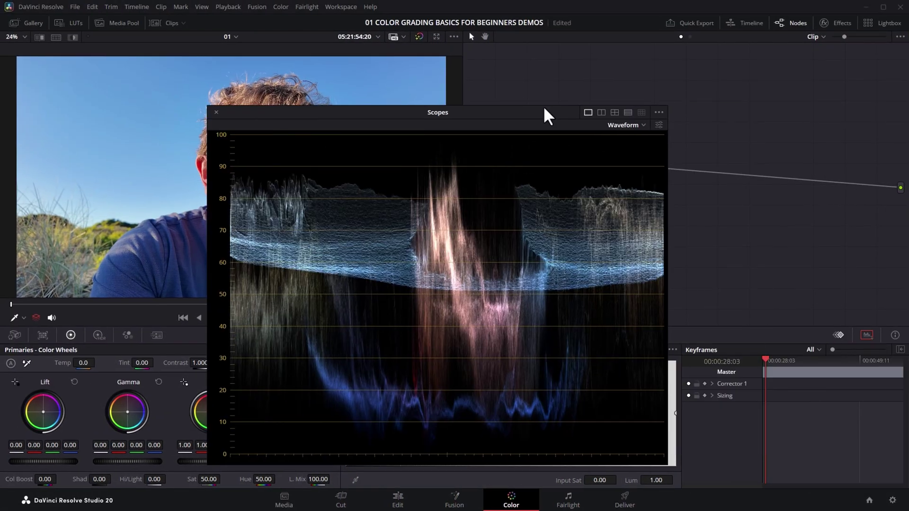
pyautogui.moveTo(544, 108); pyautogui.dragTo(769, 39)
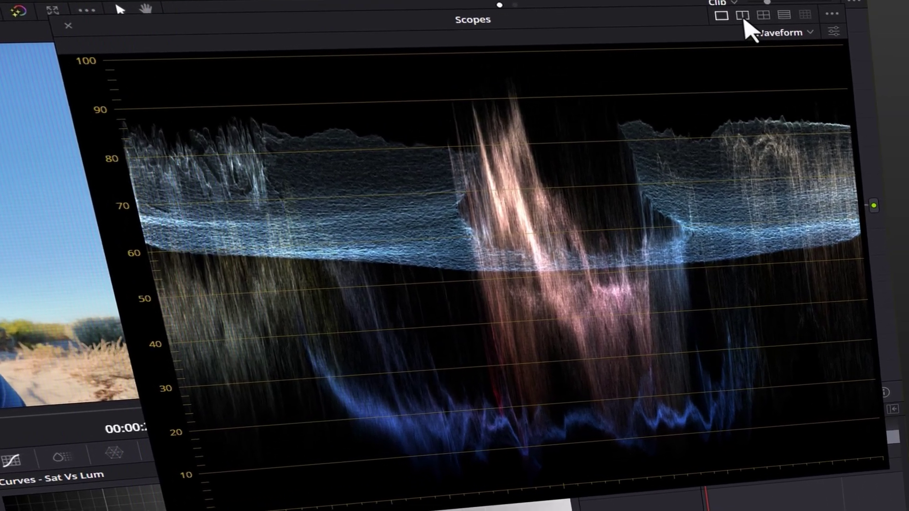
pyautogui.click(777, 22)
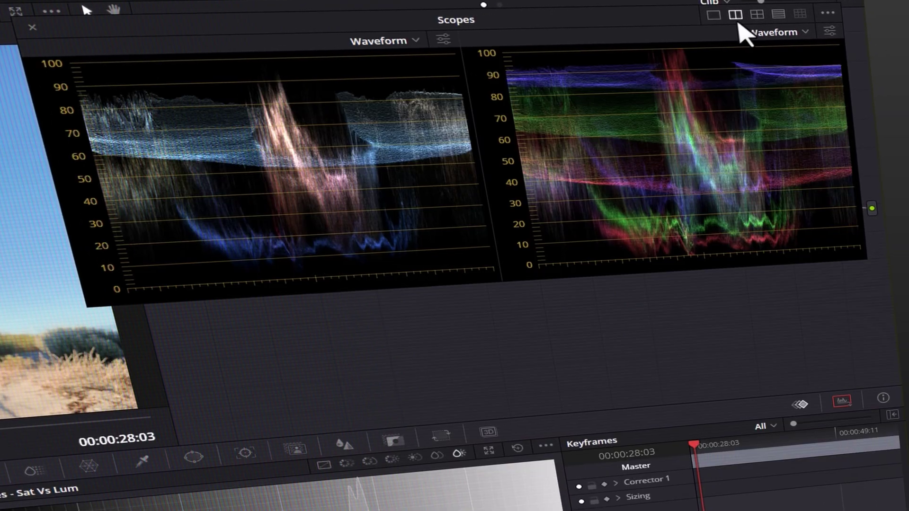
pyautogui.click(795, 21)
# Step the layouts back from 4-up to a single Waveform view and keep Waveform selected.
pyautogui.click(779, 15)
pyautogui.click(756, 15)
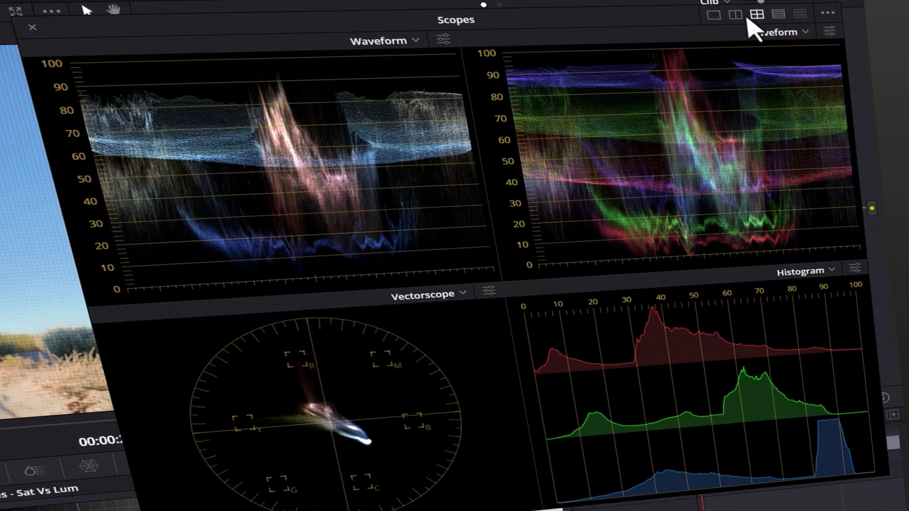
pyautogui.click(735, 15)
pyautogui.click(713, 15)
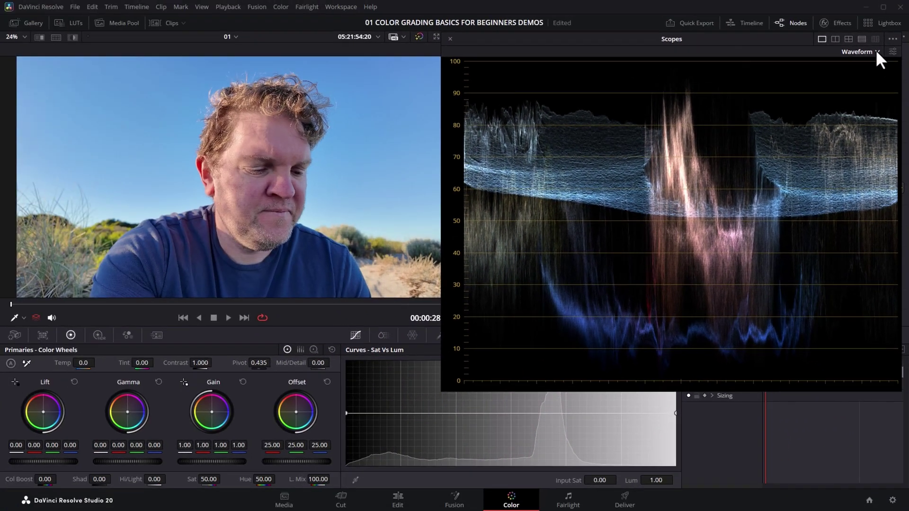
pyautogui.click(840, 27)
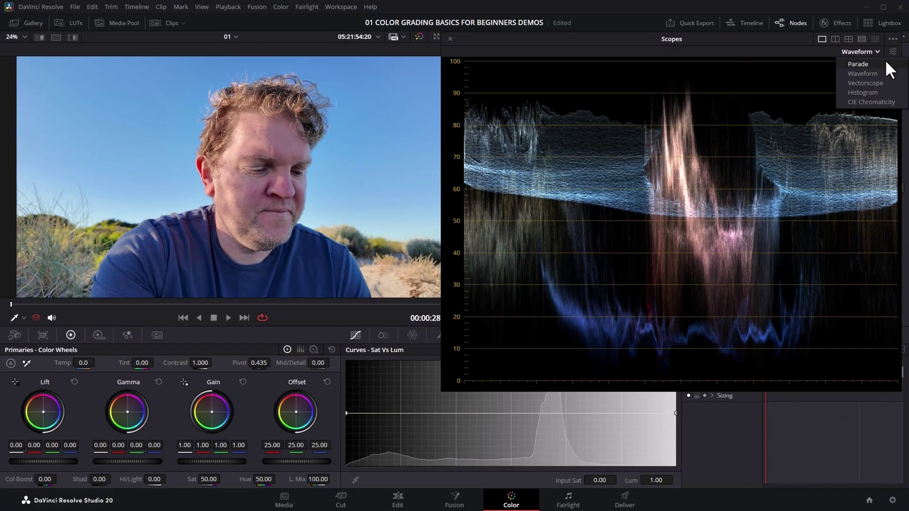
pyautogui.click(894, 73)
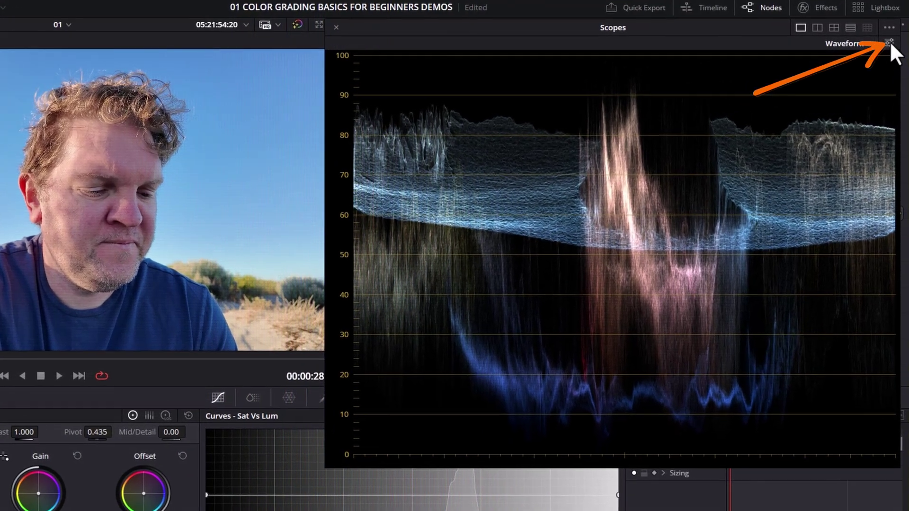
# In Waveform settings, try Colorize and the Y/CbCr/RGB modes, ending on Y with Colorize off.
pyautogui.click(890, 44)
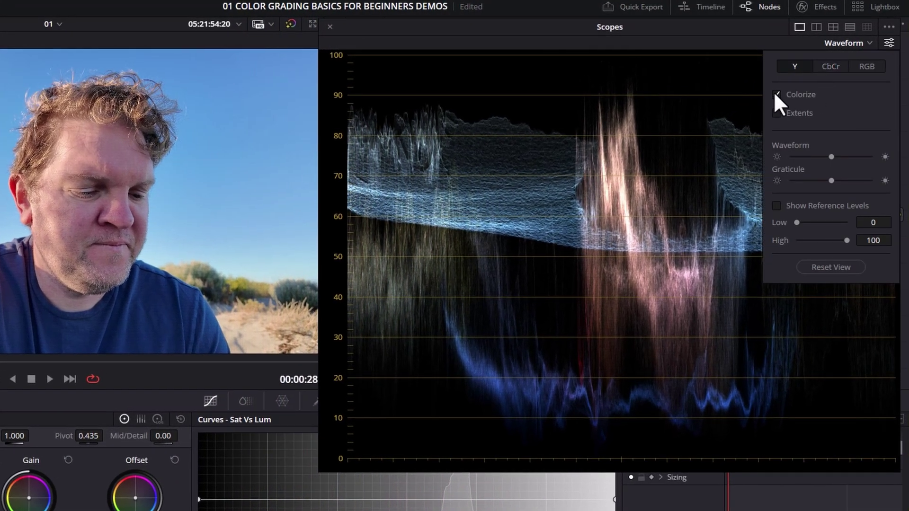
pyautogui.click(776, 94)
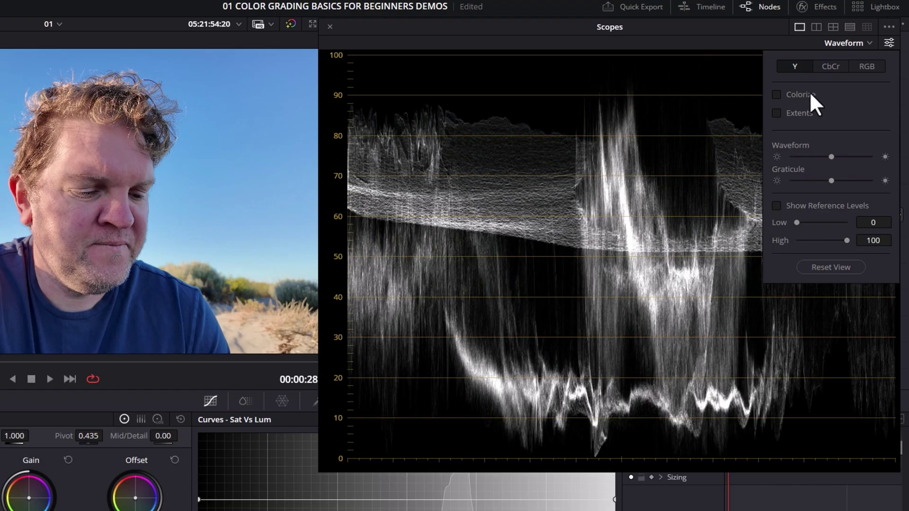
pyautogui.click(777, 95)
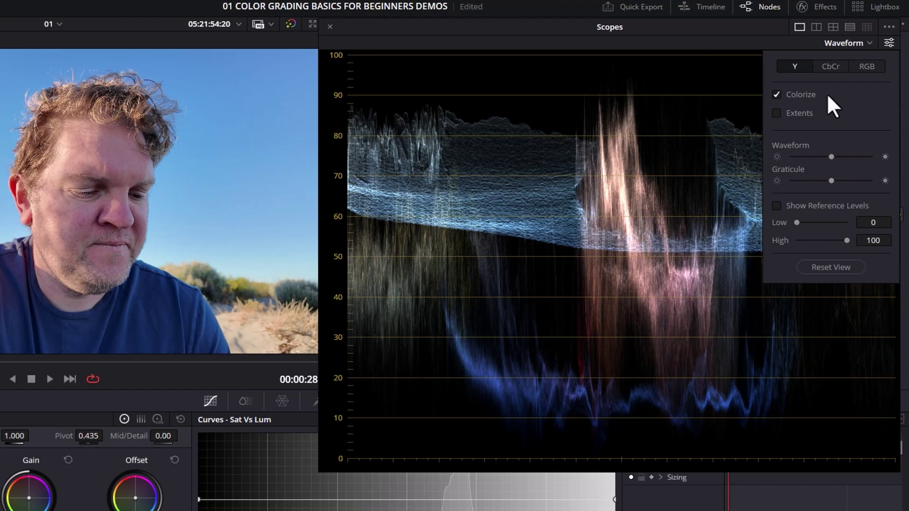
pyautogui.click(778, 93)
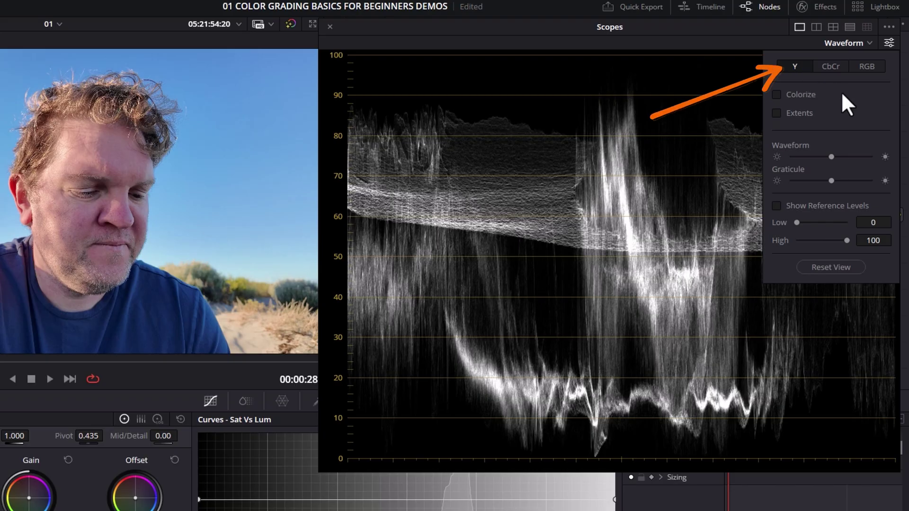
pyautogui.click(828, 67)
pyautogui.click(867, 66)
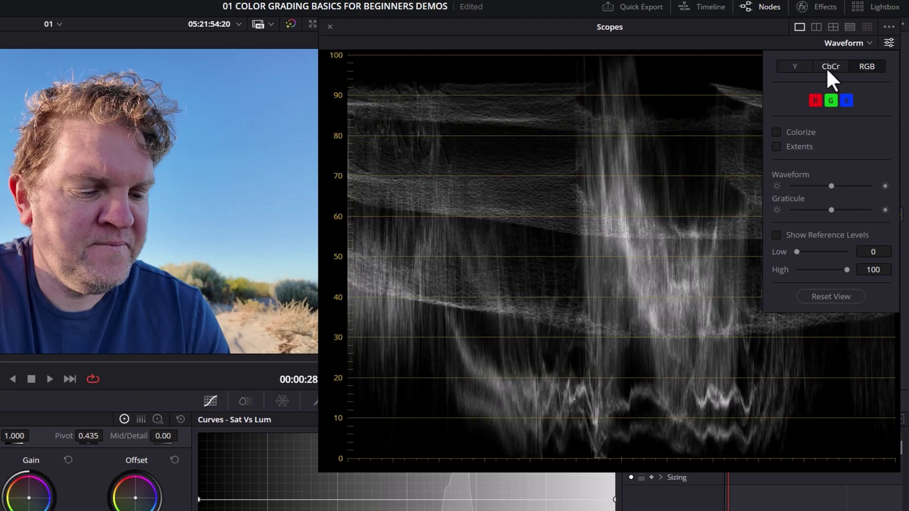
pyautogui.click(792, 65)
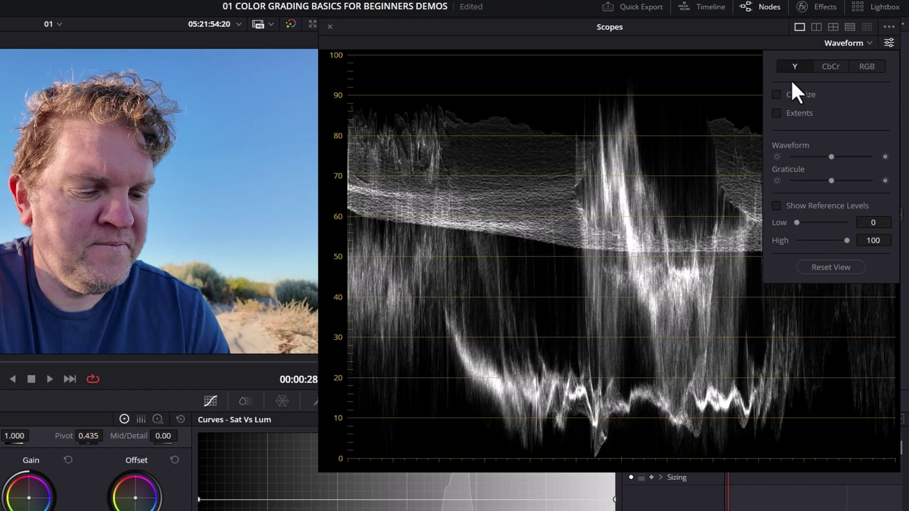
pyautogui.click(778, 94)
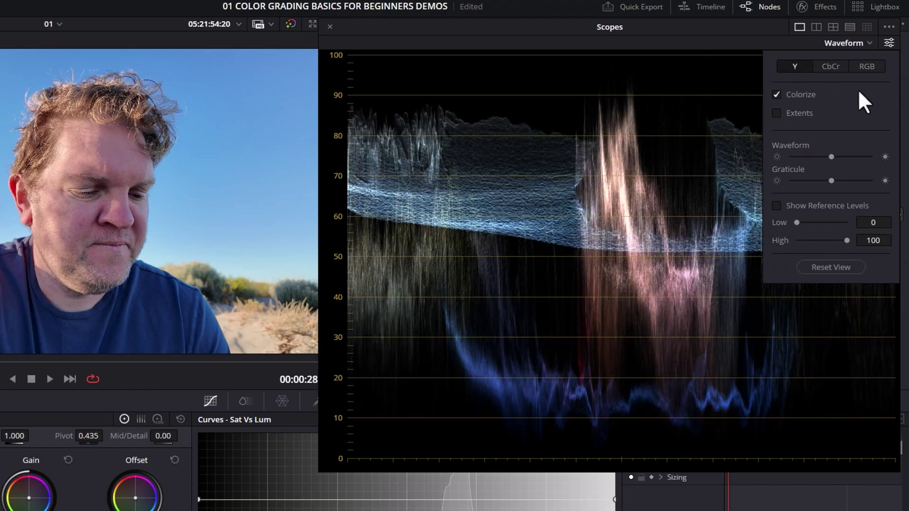
pyautogui.click(777, 94)
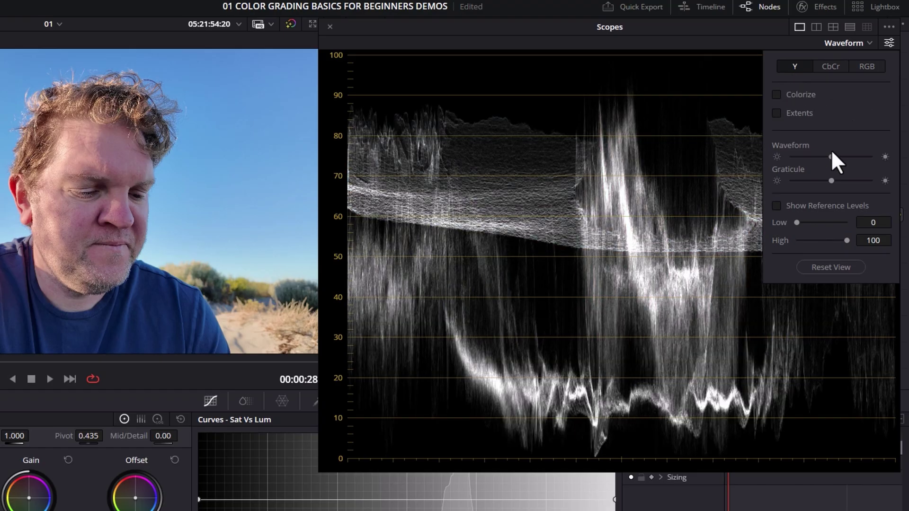
# Lower the Waveform trace and Graticule brightness sliders, then close the settings.
pyautogui.moveTo(830, 156)
pyautogui.mouseDown()
pyautogui.moveTo(806, 156)
pyautogui.moveTo(865, 156)
pyautogui.moveTo(800, 155)
pyautogui.moveTo(872, 157)
pyautogui.moveTo(803, 156)
pyautogui.moveTo(867, 156)
pyautogui.moveTo(812, 155)
pyautogui.moveTo(833, 156)
pyautogui.mouseUp()
pyautogui.moveTo(832, 181)
pyautogui.mouseDown()
pyautogui.moveTo(850, 178)
pyautogui.moveTo(810, 179)
pyautogui.moveTo(874, 180)
pyautogui.moveTo(791, 180)
pyautogui.moveTo(837, 181)
pyautogui.mouseUp()
pyautogui.moveTo(554, 31); pyautogui.dragTo(563, 33)
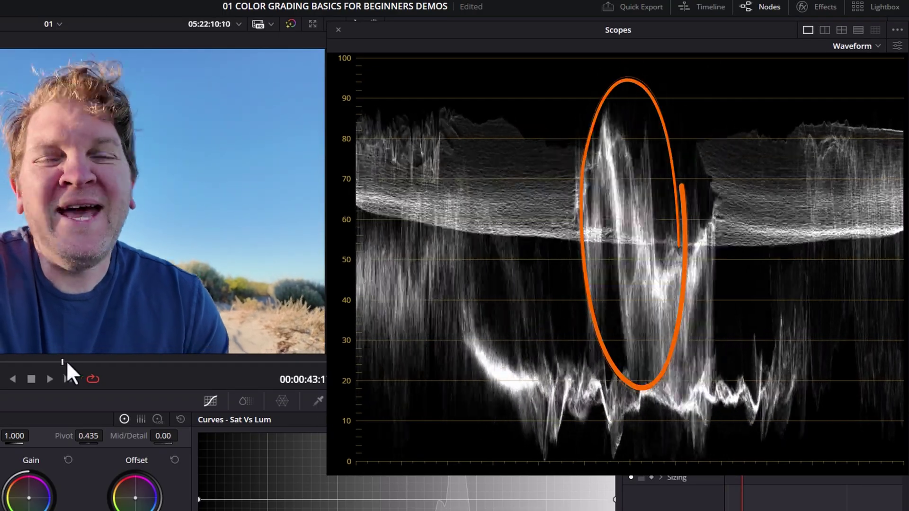
# Scrub the viewer's playhead forward to a later frame of the clip.
pyautogui.moveTo(66, 361)
pyautogui.mouseDown()
pyautogui.moveTo(157, 365)
pyautogui.moveTo(46, 367)
pyautogui.mouseUp()
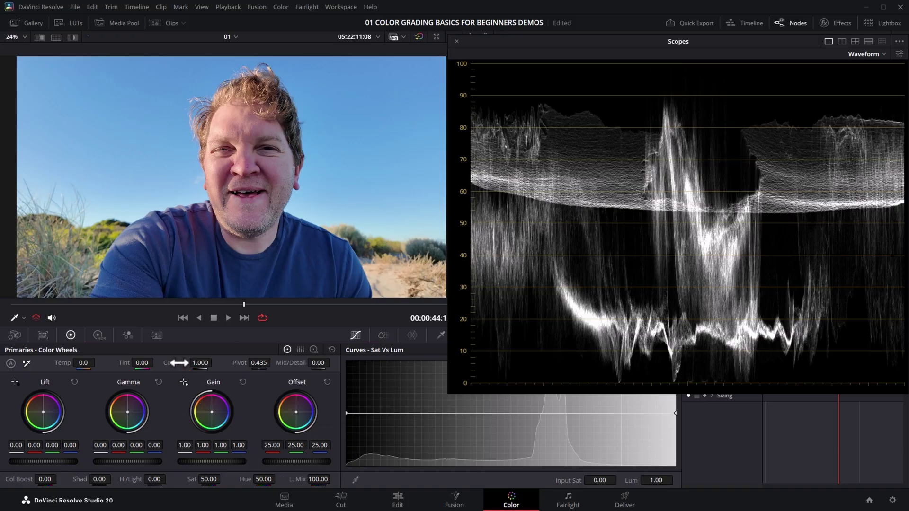
pyautogui.moveTo(180, 363); pyautogui.dragTo(61, 363)
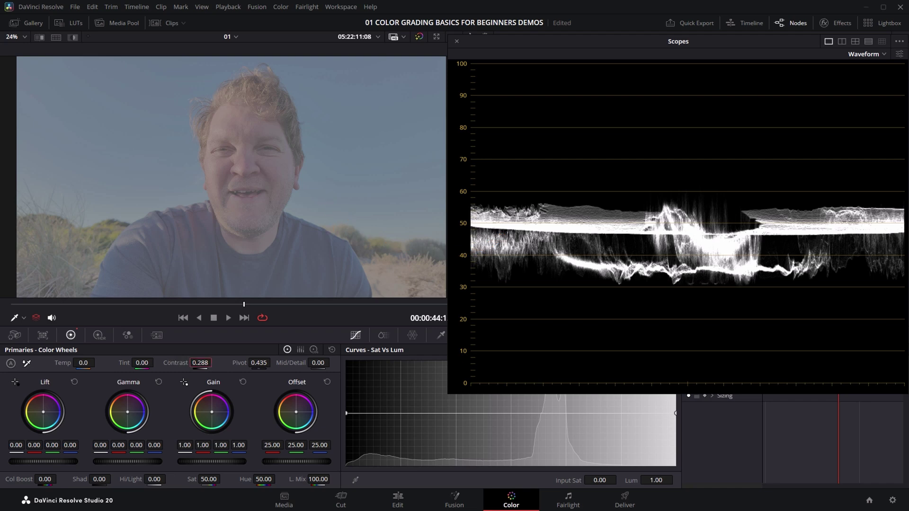
pyautogui.doubleClick(178, 363)
pyautogui.moveTo(200, 362); pyautogui.dragTo(287, 363)
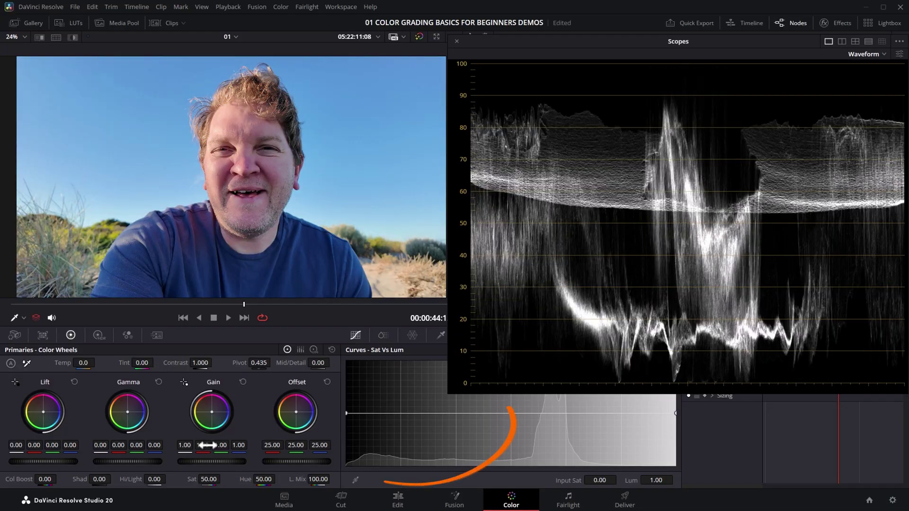
pyautogui.moveTo(301, 460); pyautogui.dragTo(298, 460)
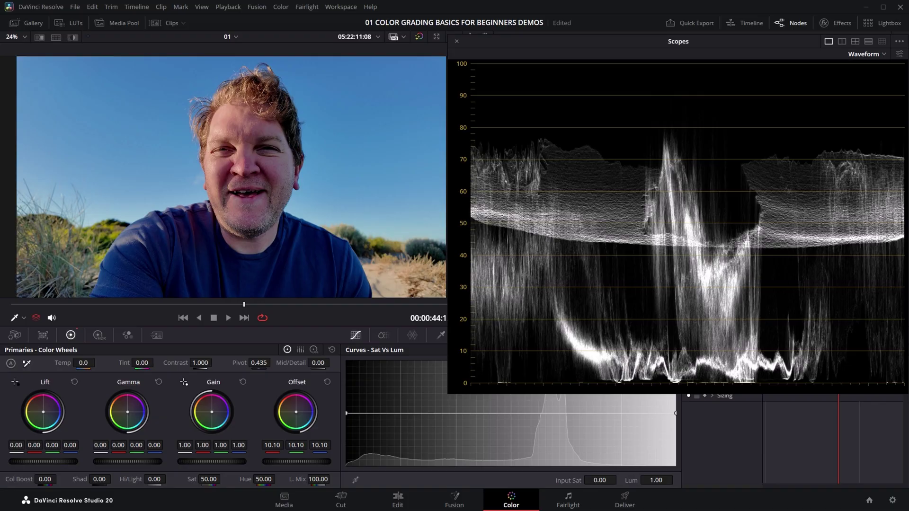
pyautogui.moveTo(298, 460); pyautogui.dragTo(383, 461)
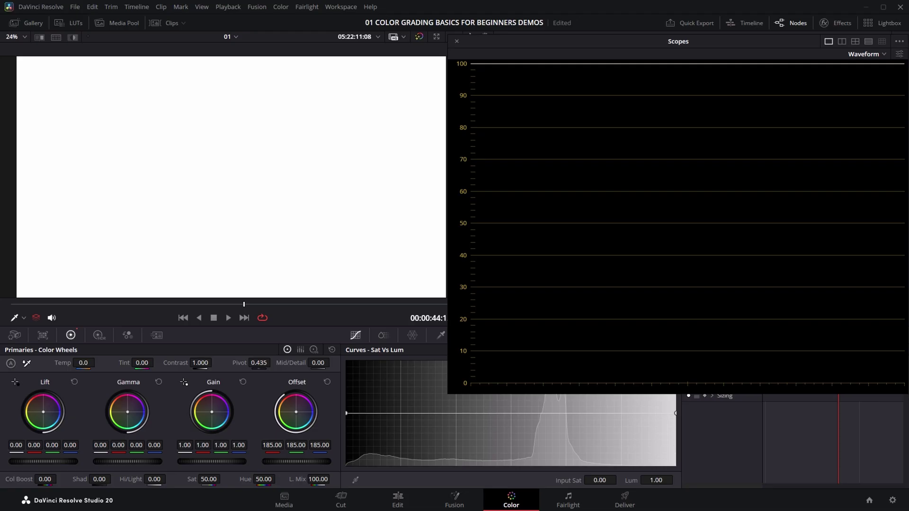
pyautogui.doubleClick(293, 461)
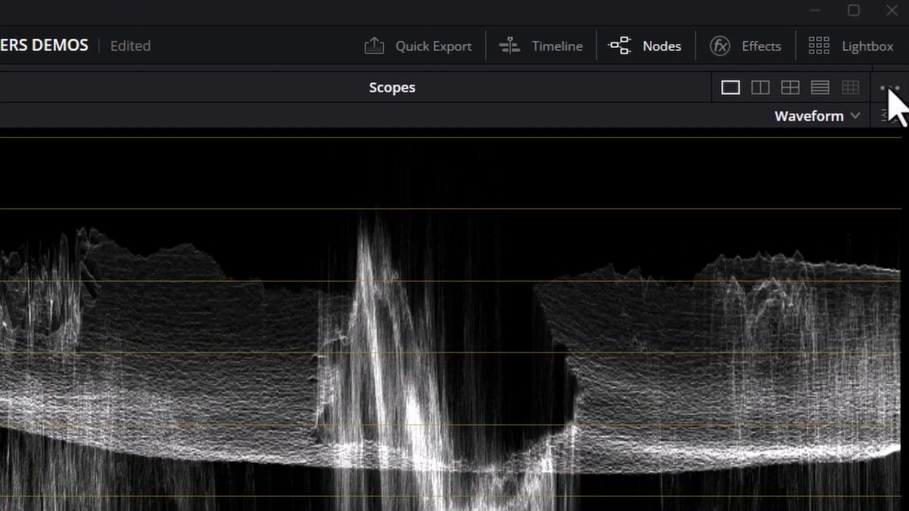
# Enable Display Qualifier Focus in the scope options and set the viewer overlay to Qualifier.
pyautogui.click(890, 89)
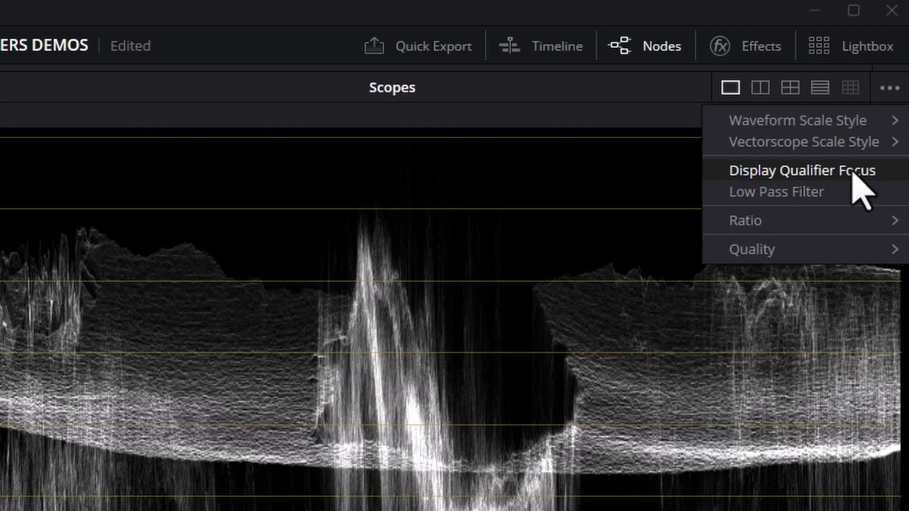
pyautogui.click(853, 173)
pyautogui.click(892, 89)
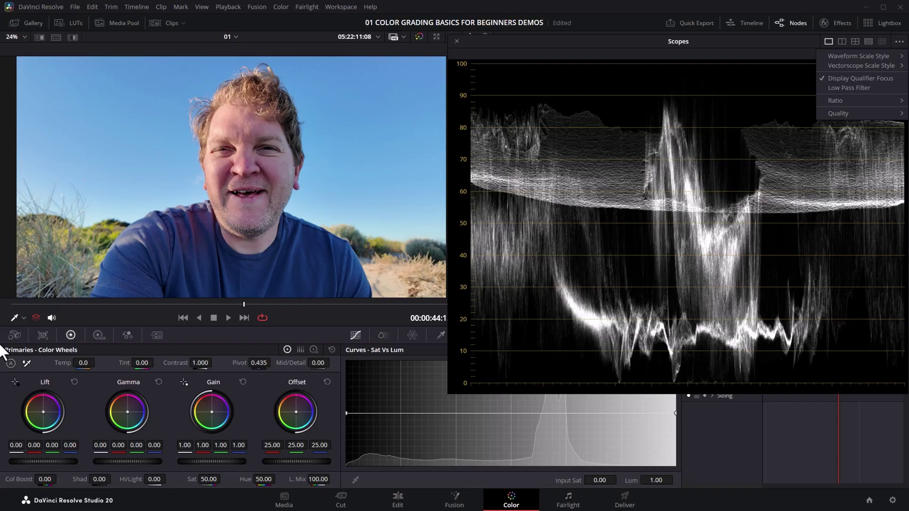
pyautogui.click(24, 318)
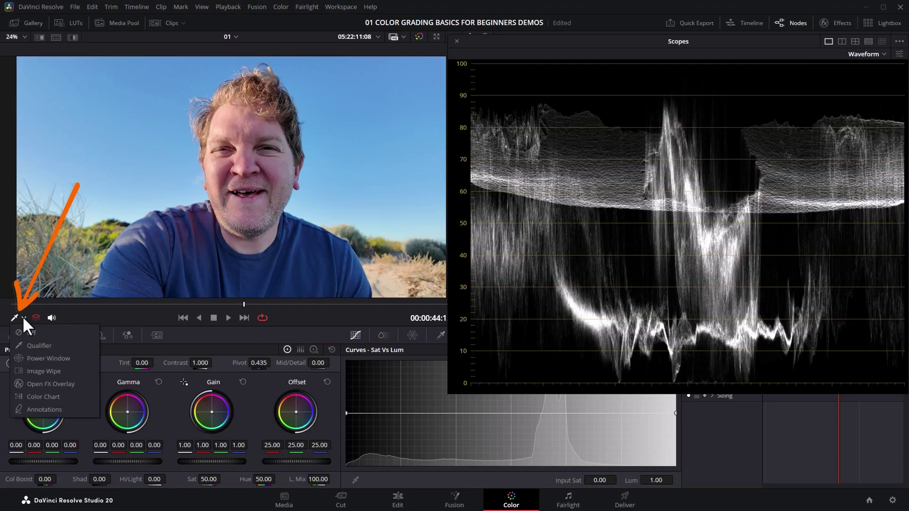
pyautogui.click(33, 345)
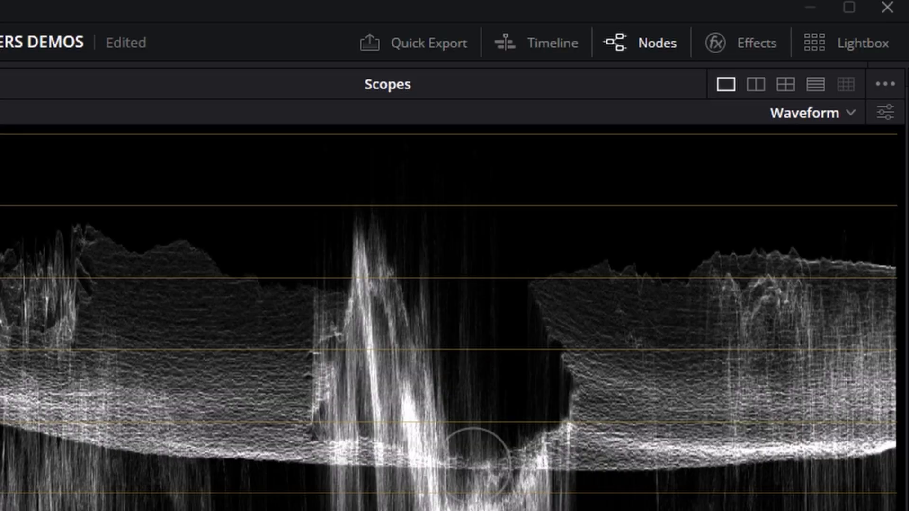
# Switch the floating scope to Vectorscope and open its display settings.
pyautogui.click(853, 113)
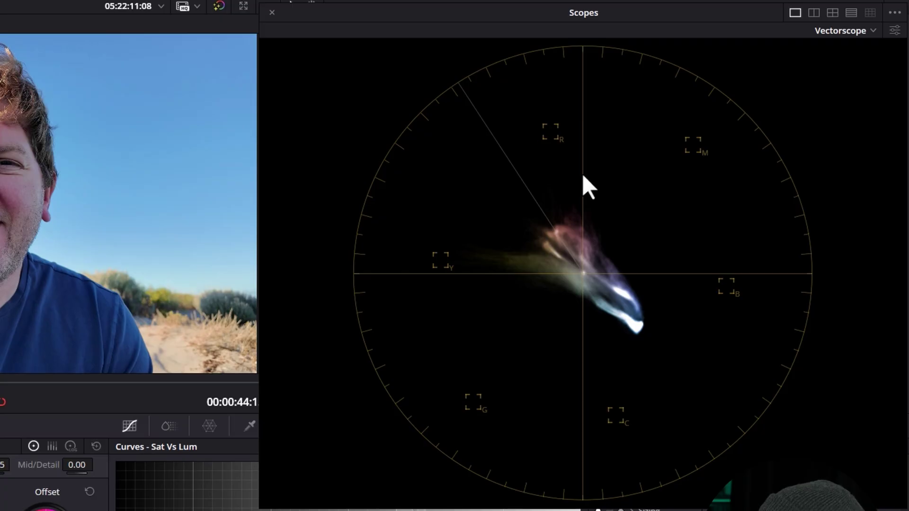
pyautogui.click(895, 32)
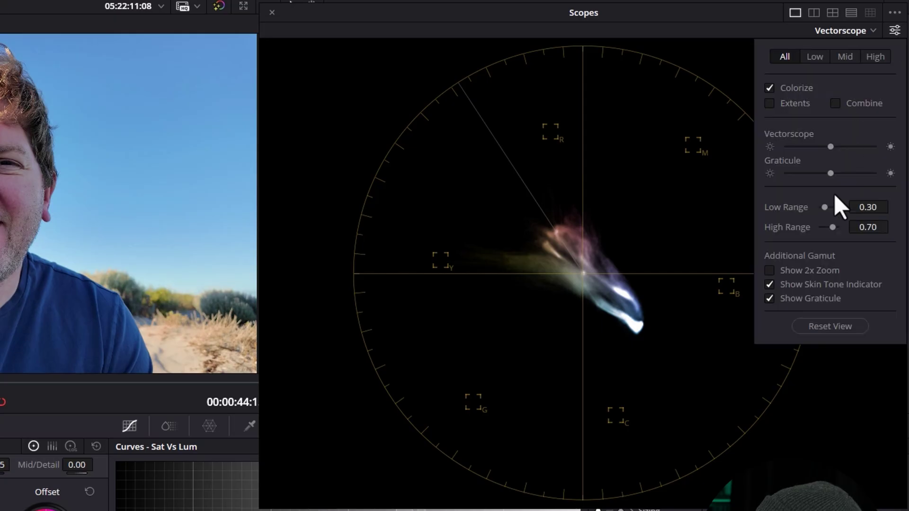
# Set the vectorscope Graticule brightness to maximum and close the settings panel.
pyautogui.moveTo(830, 173); pyautogui.dragTo(885, 172)
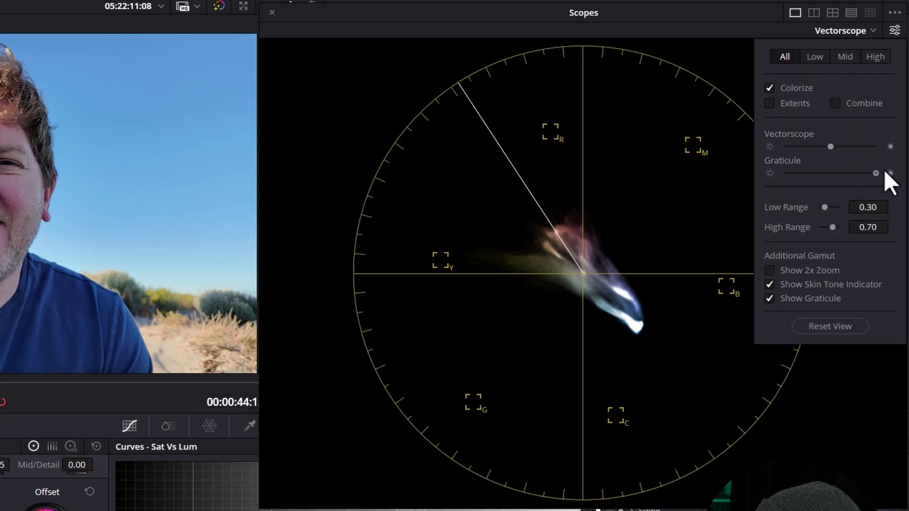
pyautogui.click(747, 96)
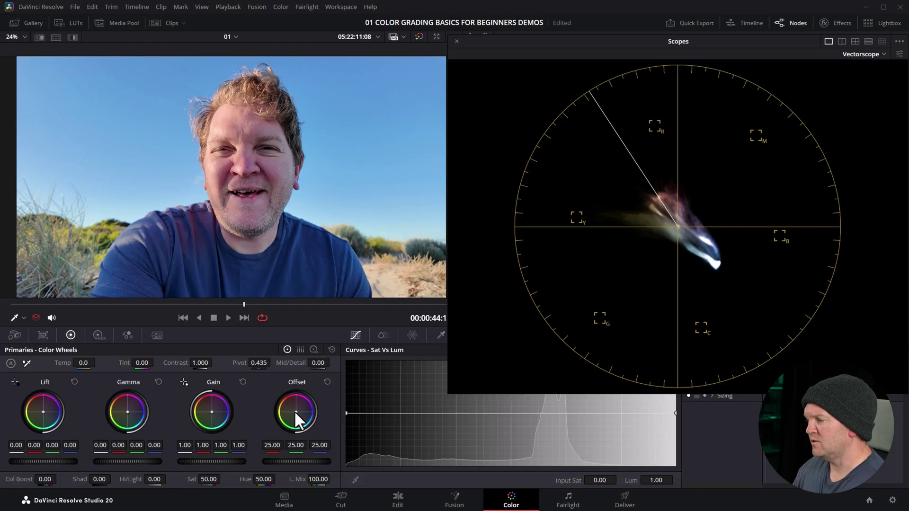
# Swing the Offset puck slightly warmer, then push the image's cast toward blue and magenta.
pyautogui.moveTo(295, 414); pyautogui.dragTo(293, 411)
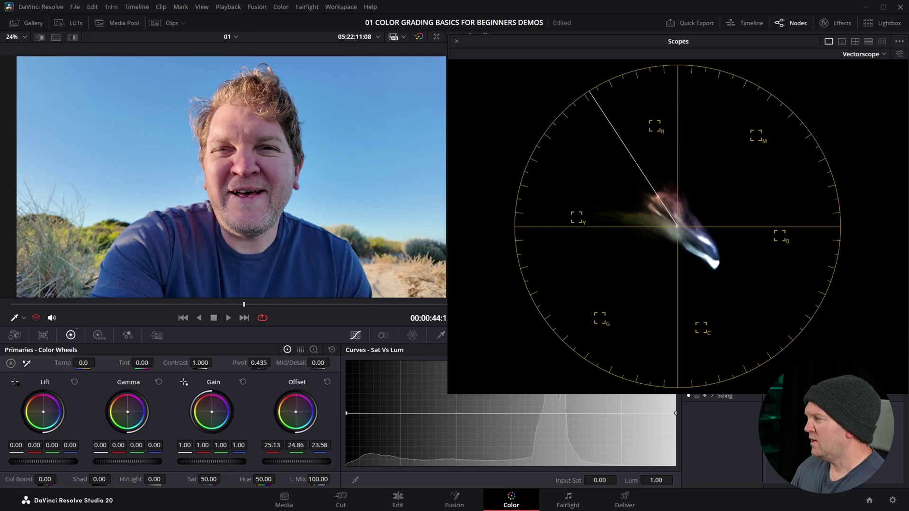
pyautogui.moveTo(295, 412); pyautogui.dragTo(293, 403)
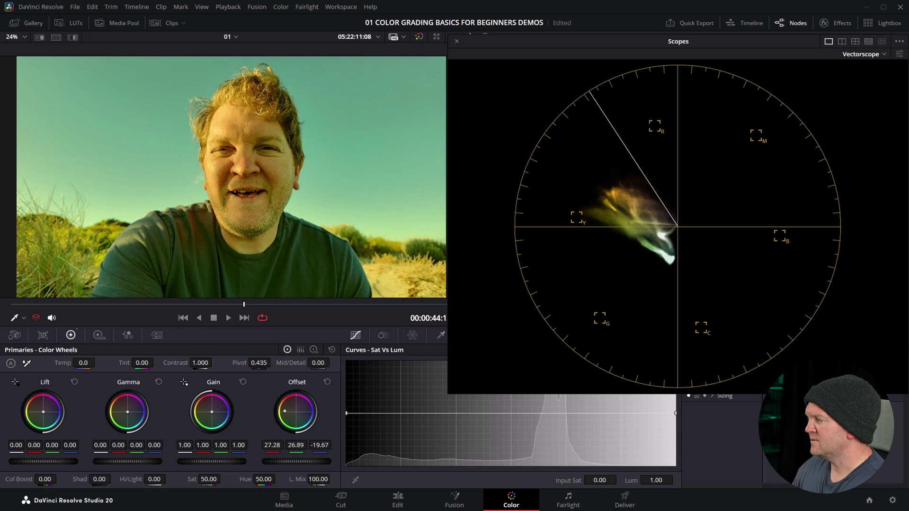
pyautogui.moveTo(283, 412)
pyautogui.mouseDown()
pyautogui.moveTo(301, 422)
pyautogui.moveTo(308, 399)
pyautogui.mouseUp()
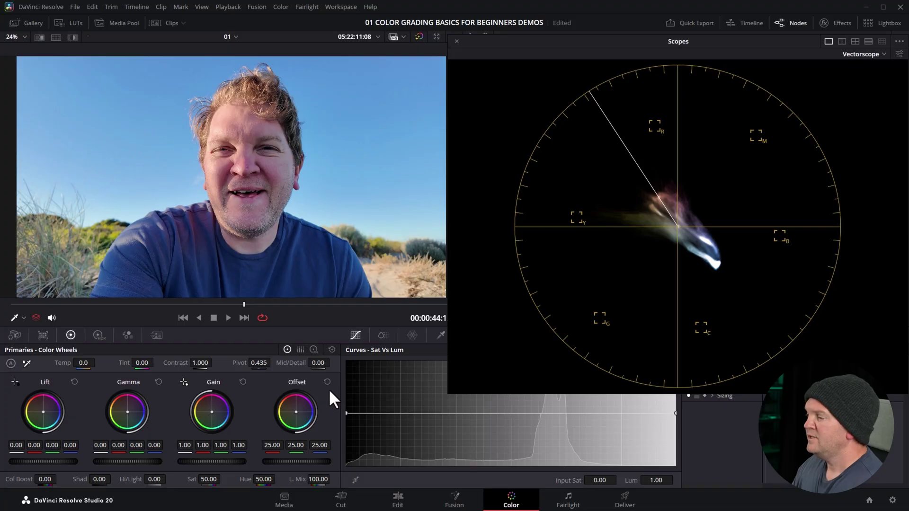
# Tint the image magenta with Offset, pull it back, then reset Offset to neutral 25.00.
pyautogui.moveTo(295, 409); pyautogui.dragTo(307, 400)
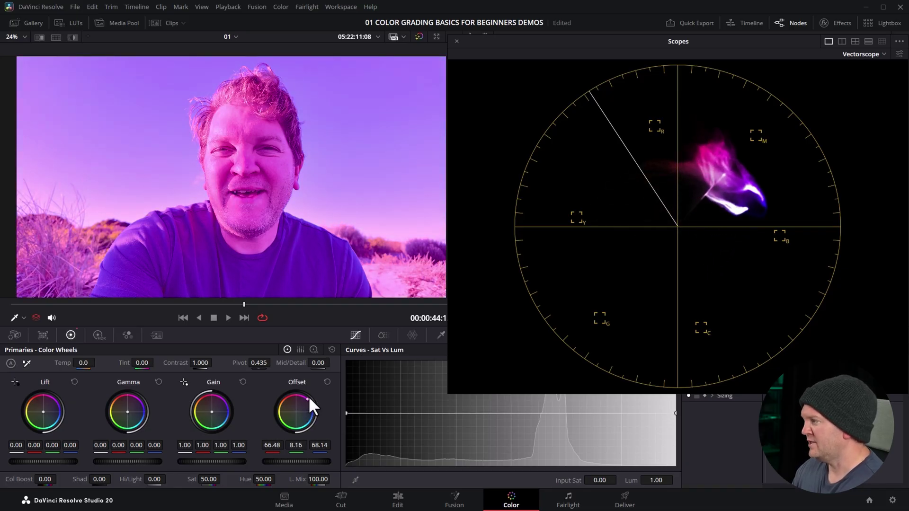
pyautogui.moveTo(297, 404); pyautogui.dragTo(302, 421)
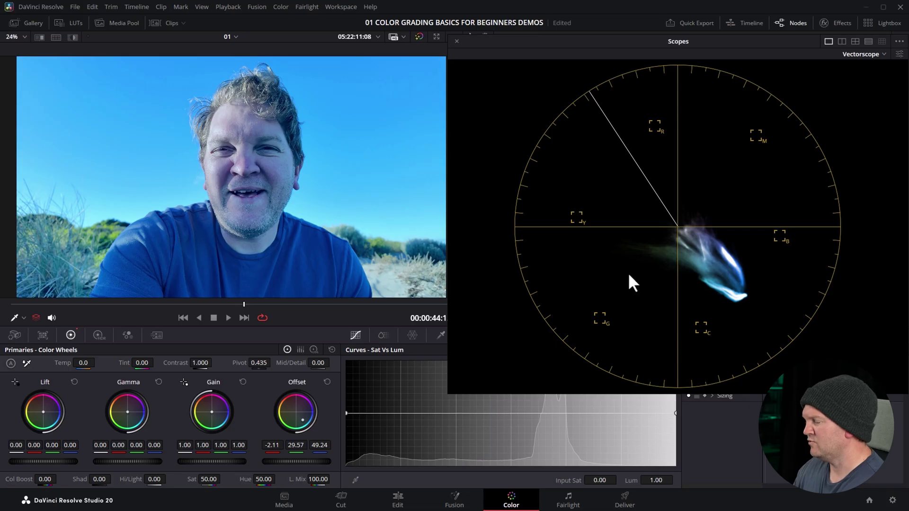
pyautogui.click(326, 381)
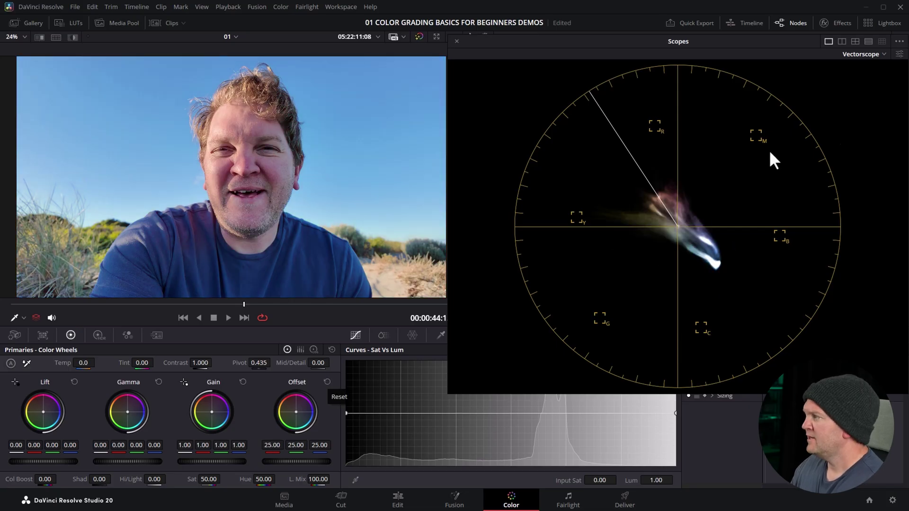
# Turn on Display Qualifier Focus from the scope options menu to show the focus circle.
pyautogui.click(899, 43)
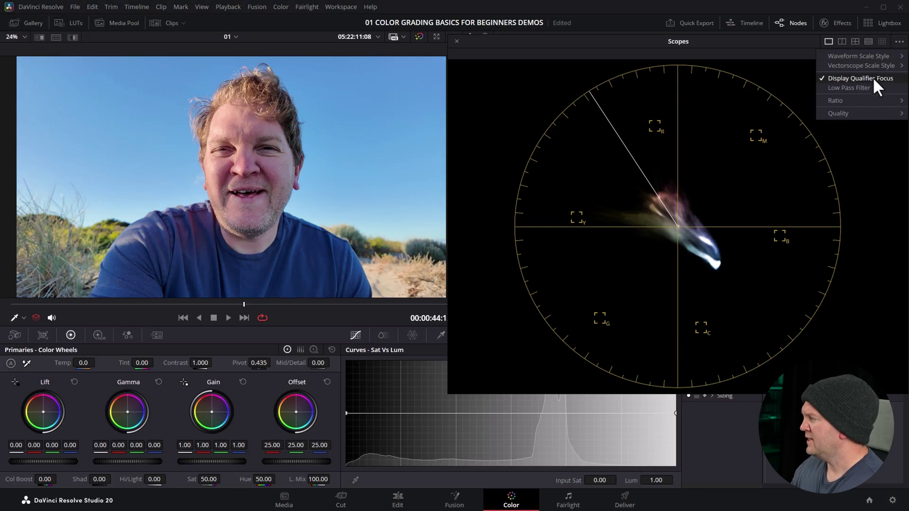
pyautogui.click(887, 78)
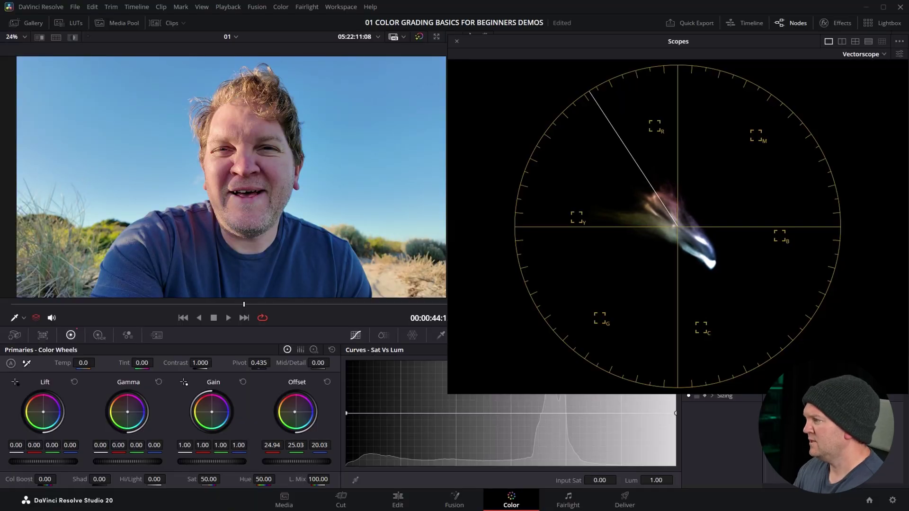
# Sample the skin on the subject's face with the qualifier eyedropper to circle it on the vectorscope.
pyautogui.click(242, 161)
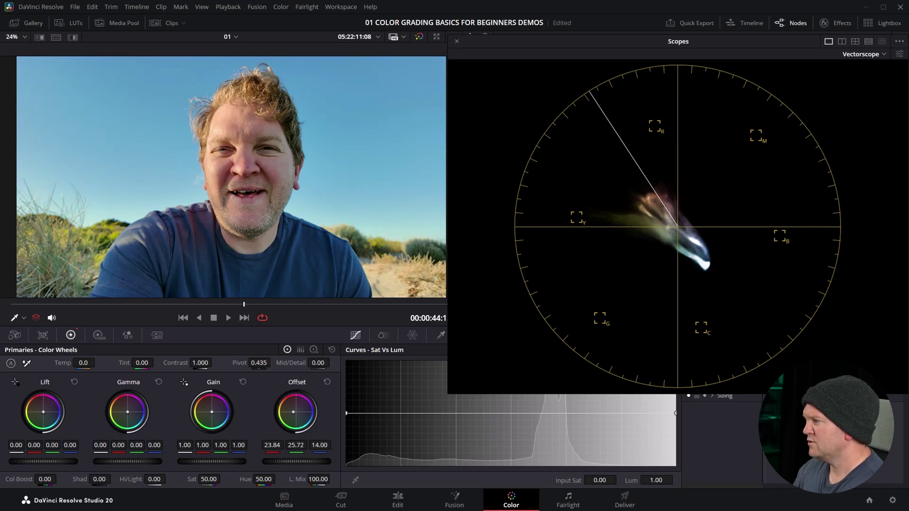
pyautogui.click(229, 159)
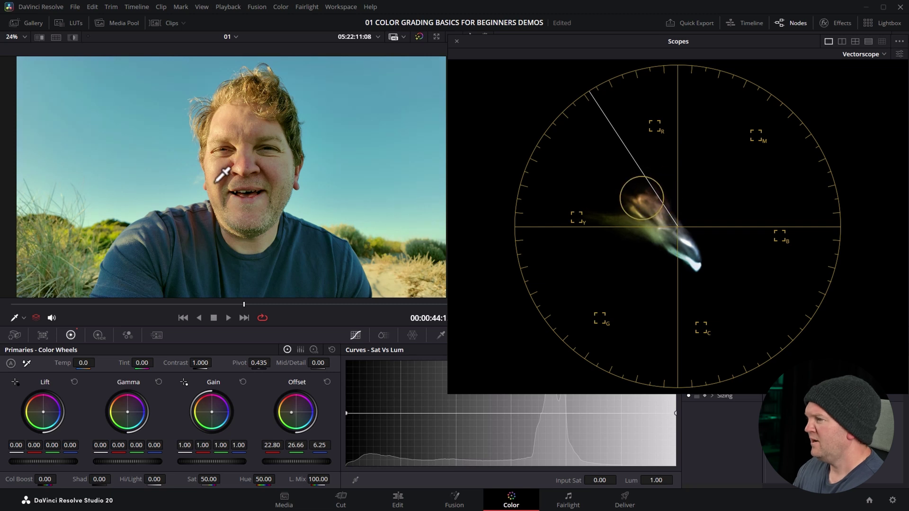